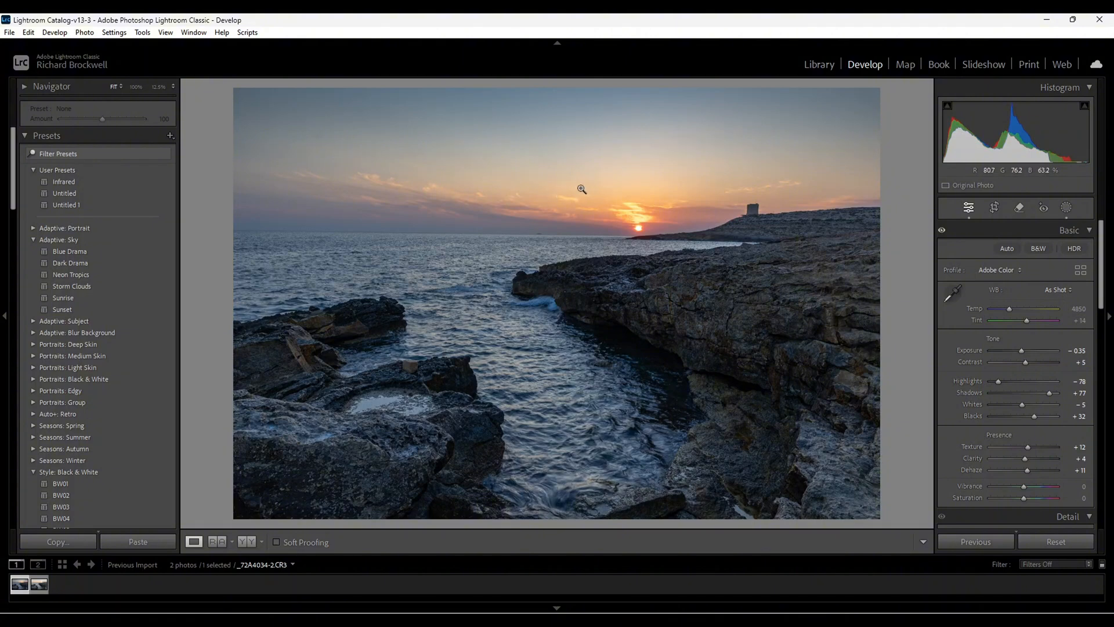
Compare the two seascape photos, select both, and open them as layers in one Photoshop document.
{"action": "left_click", "coordinate": [42, 586]}
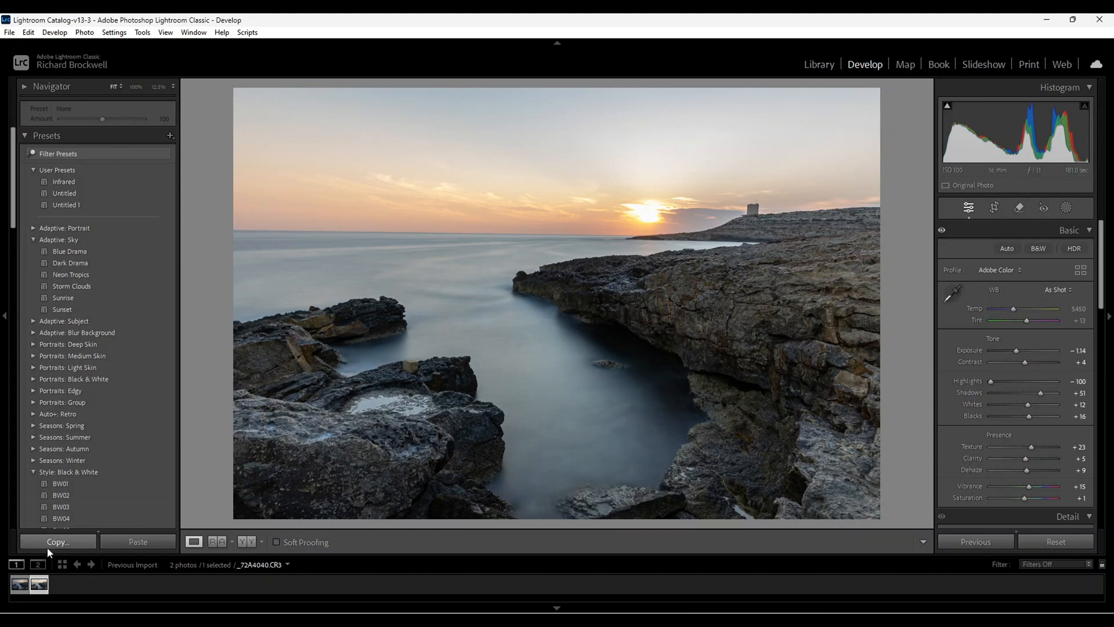
{"action": "left_click", "coordinate": [21, 585]}
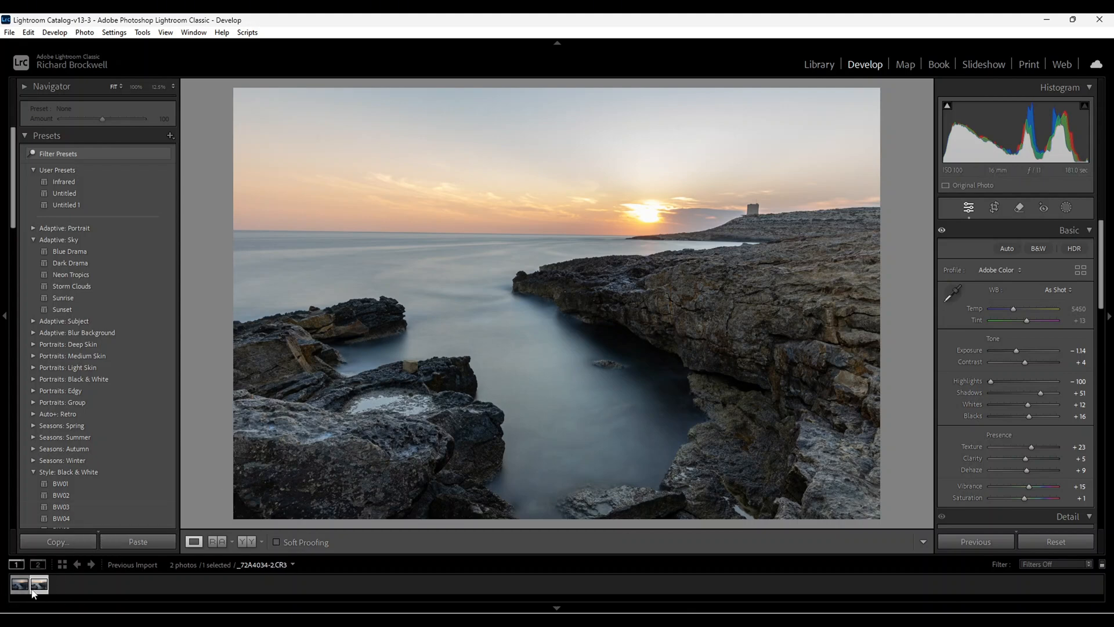
{"action": "left_click", "coordinate": [39, 585]}
{"action": "left_click", "coordinate": [19, 585]}
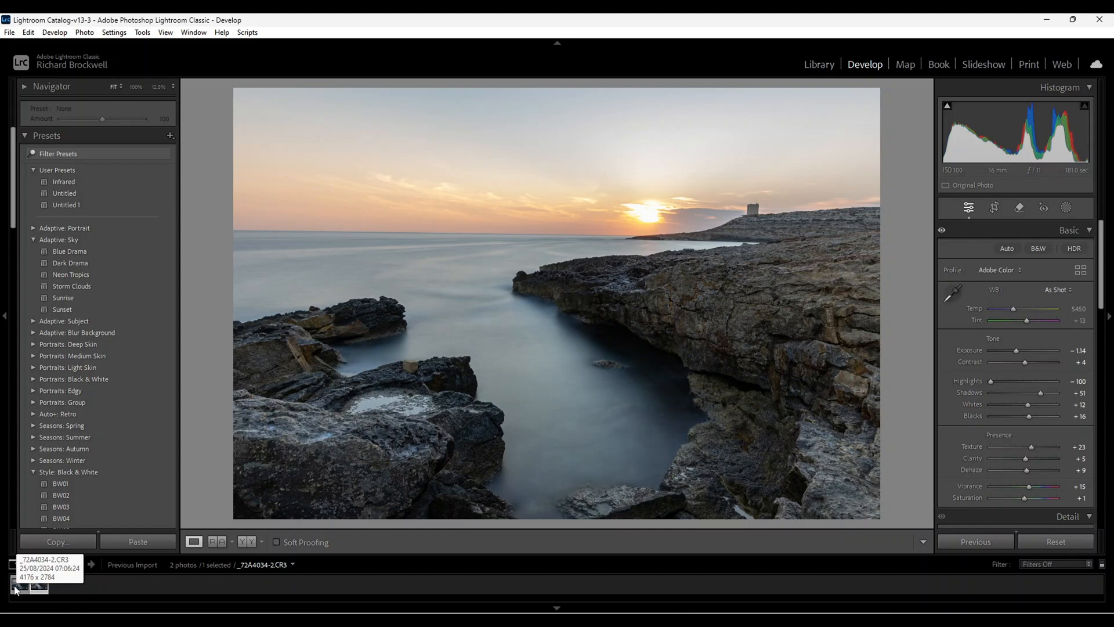
{"action": "key", "text": "ctrl+a"}
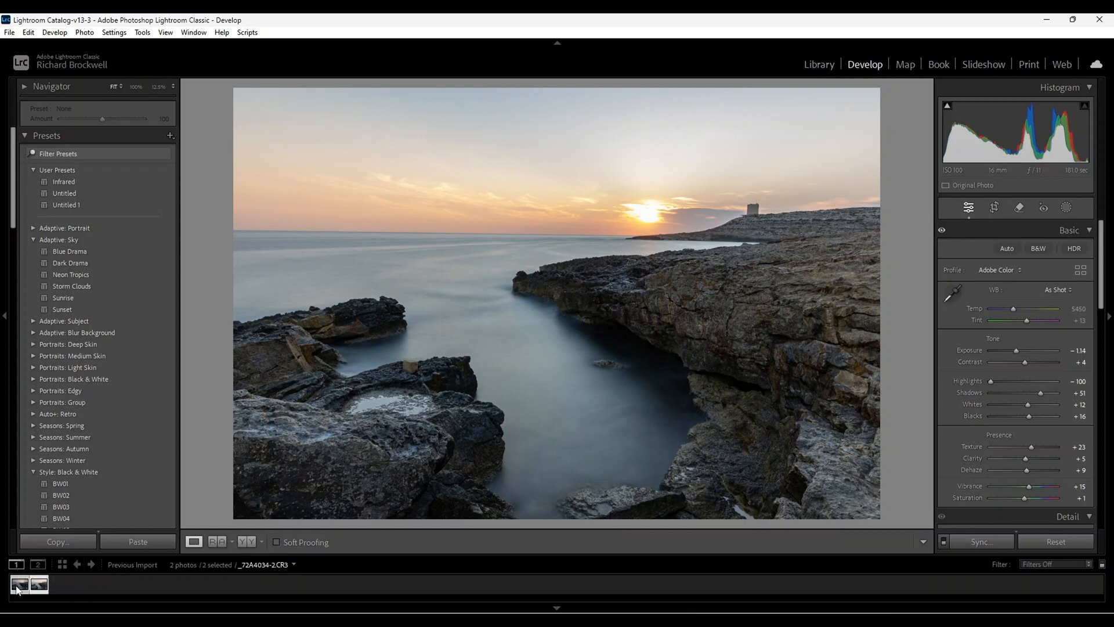
{"action": "right_click", "coordinate": [561, 287]}
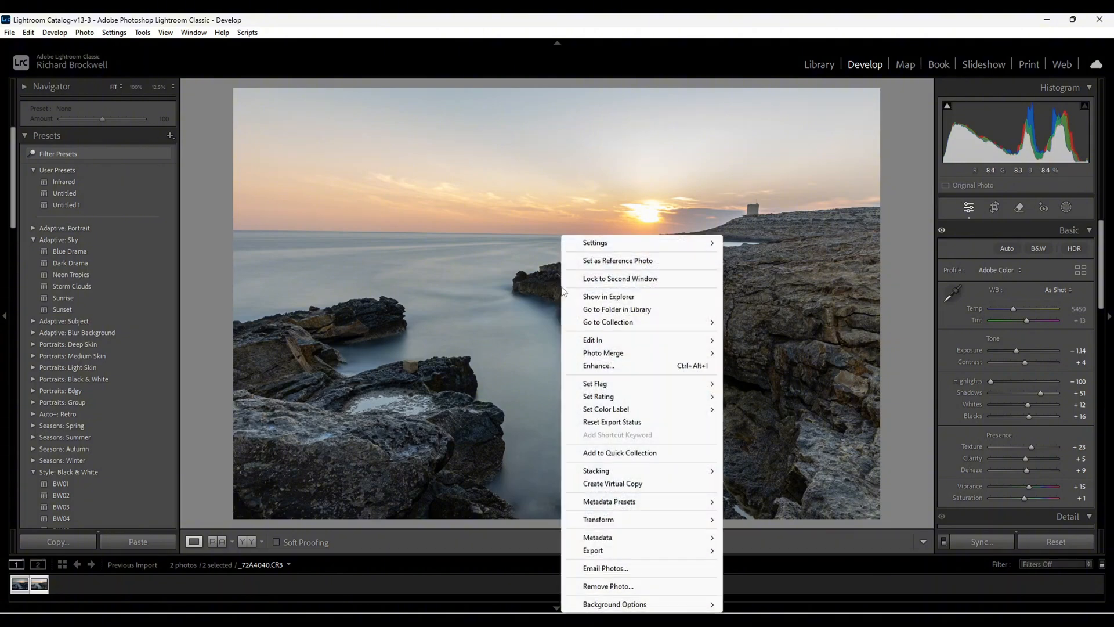
{"action": "mouse_move", "coordinate": [618, 342]}
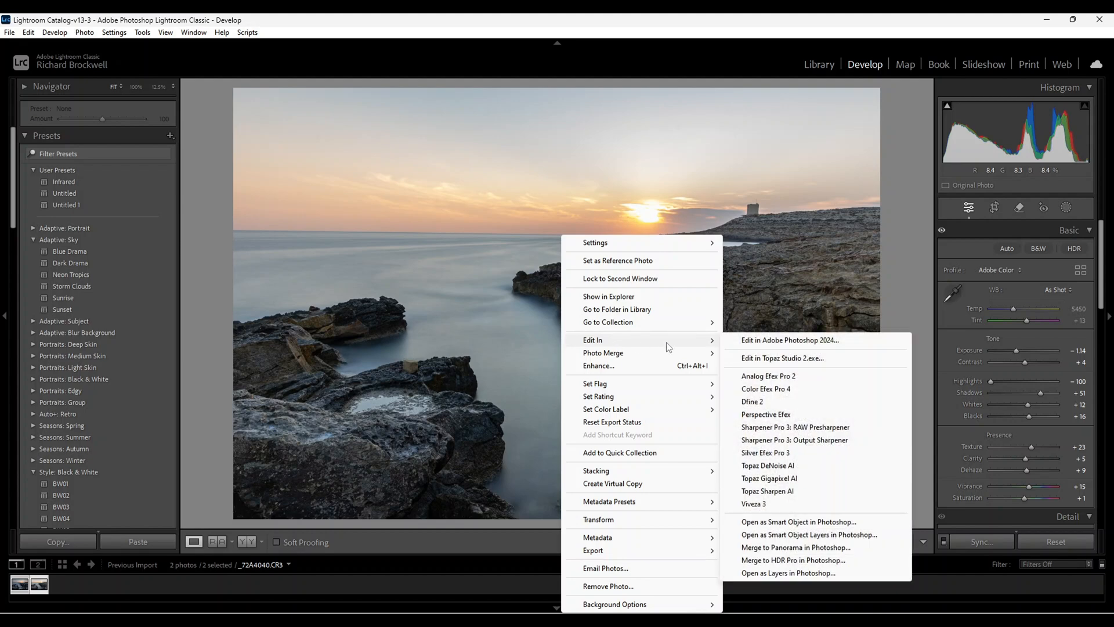
{"action": "left_click", "coordinate": [777, 573]}
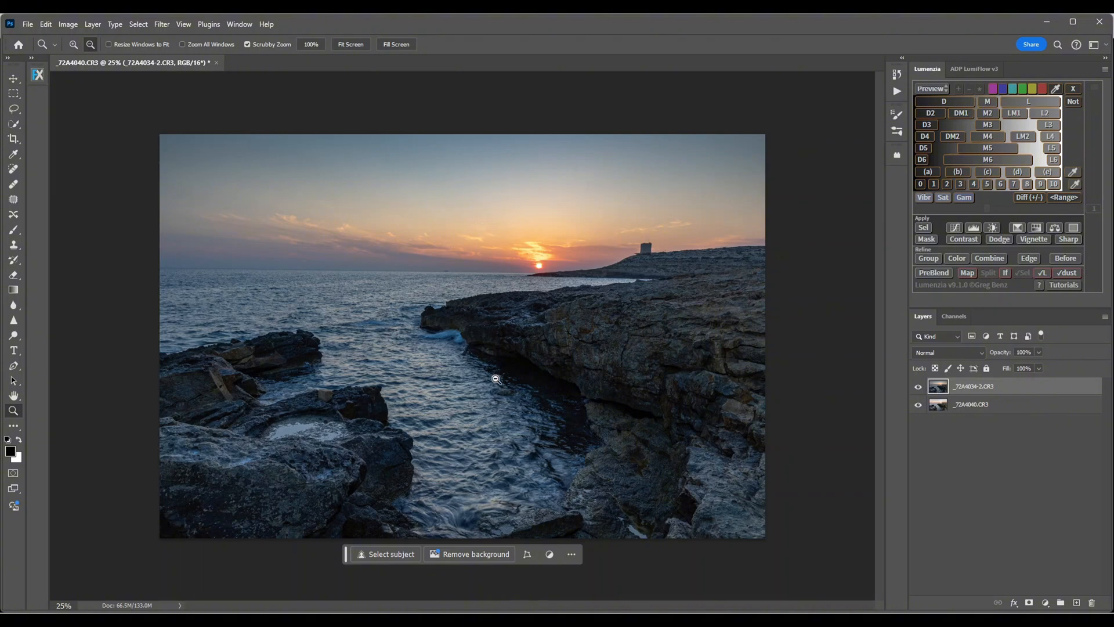
Compare the two exposures by toggling the upper layer, and move layer _72A4040.CR3 above _72A4034-2.CR3.
{"action": "left_click", "coordinate": [918, 388]}
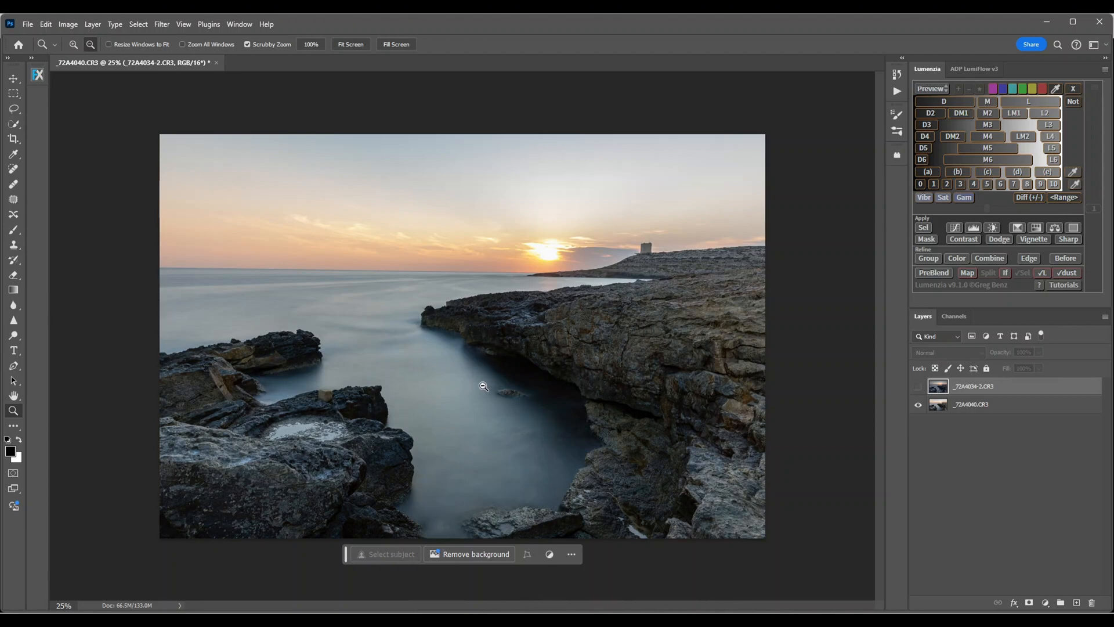
{"action": "left_click", "coordinate": [918, 388]}
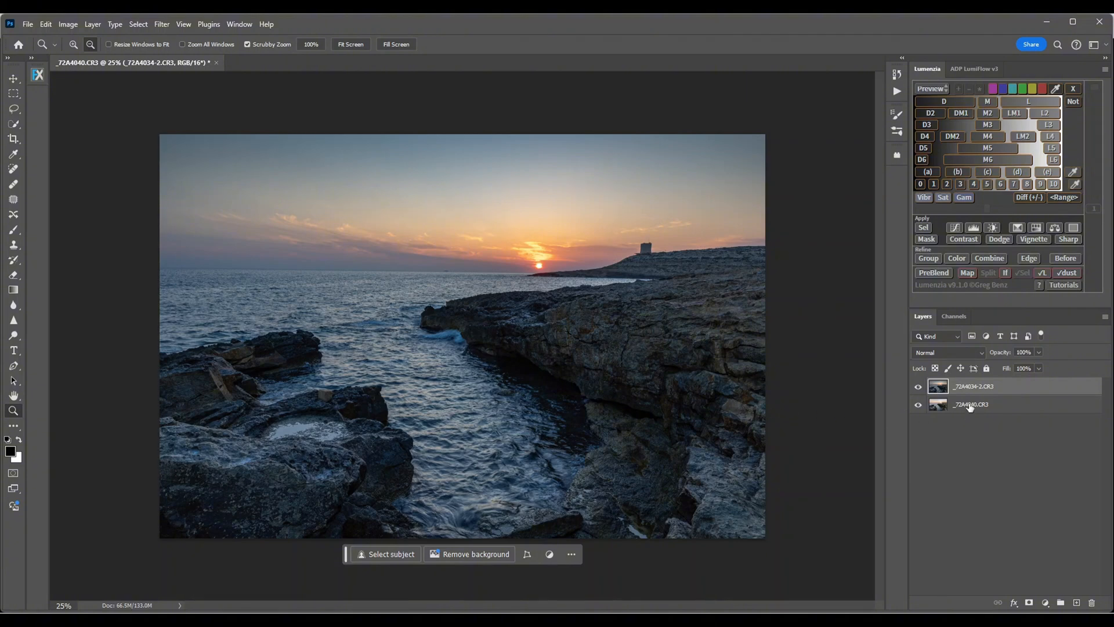
{"action": "left_click", "coordinate": [919, 387]}
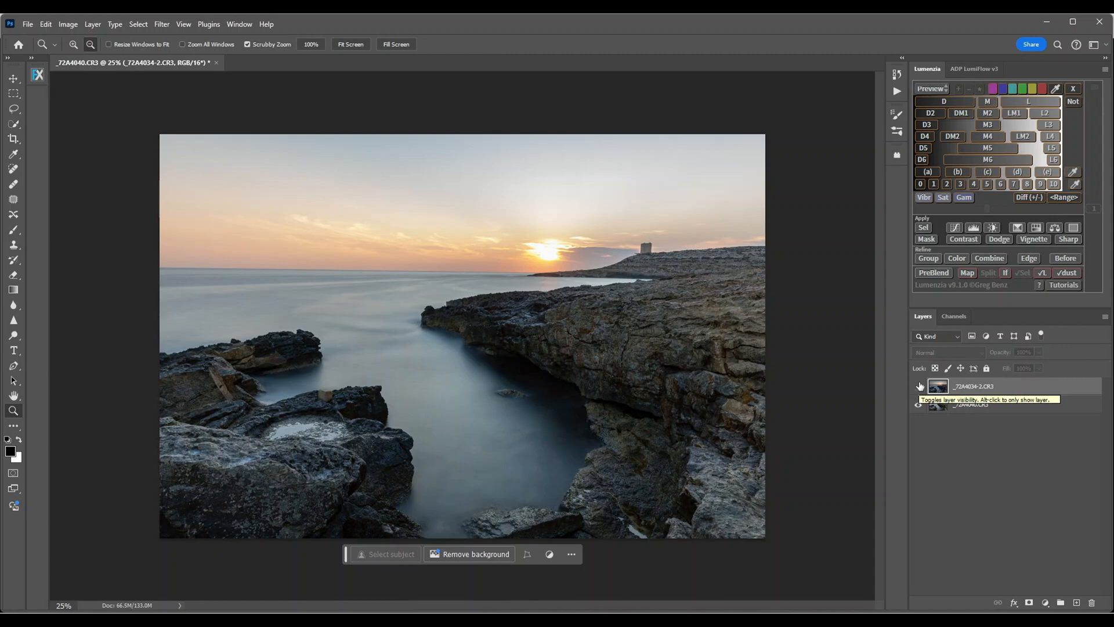
{"action": "left_click", "coordinate": [919, 387]}
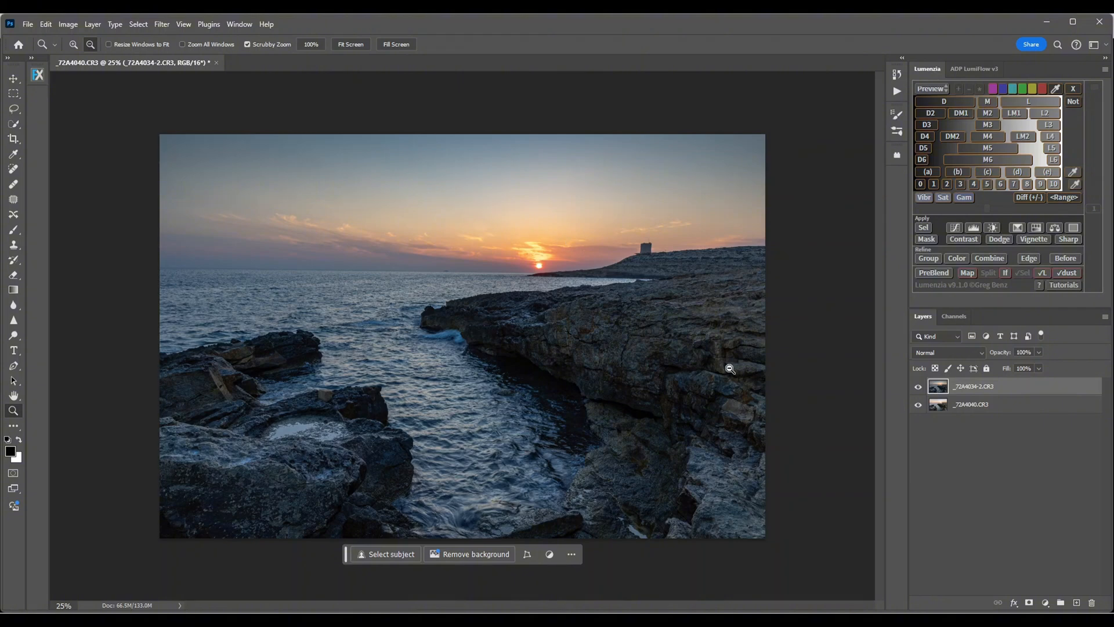
{"action": "left_click", "coordinate": [996, 408]}
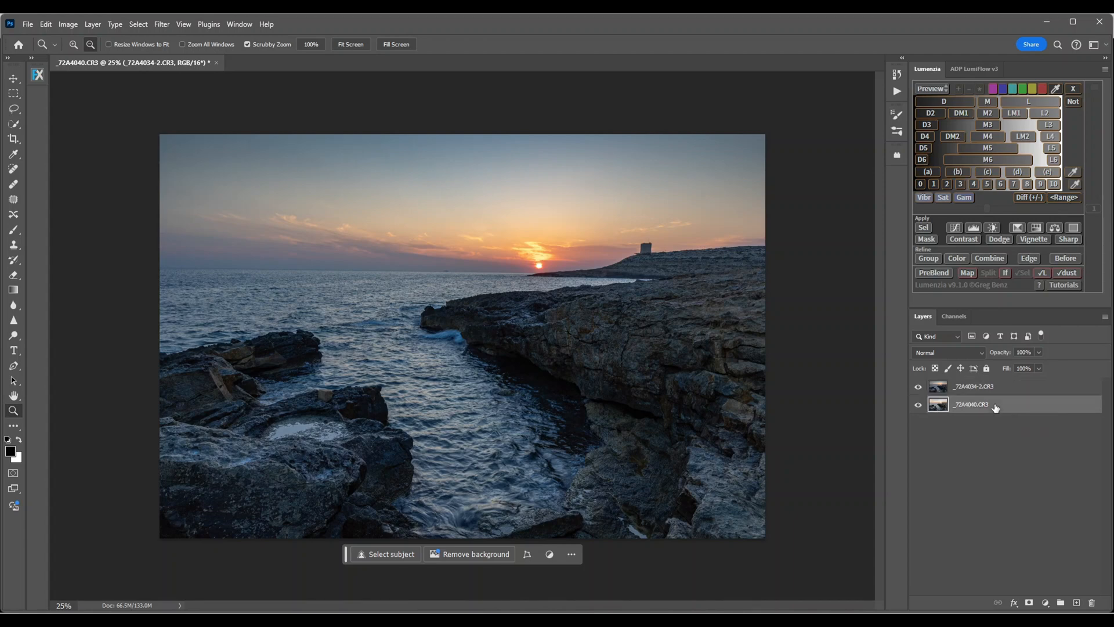
{"action": "left_click_drag", "start_coordinate": [996, 408], "coordinate": [995, 387]}
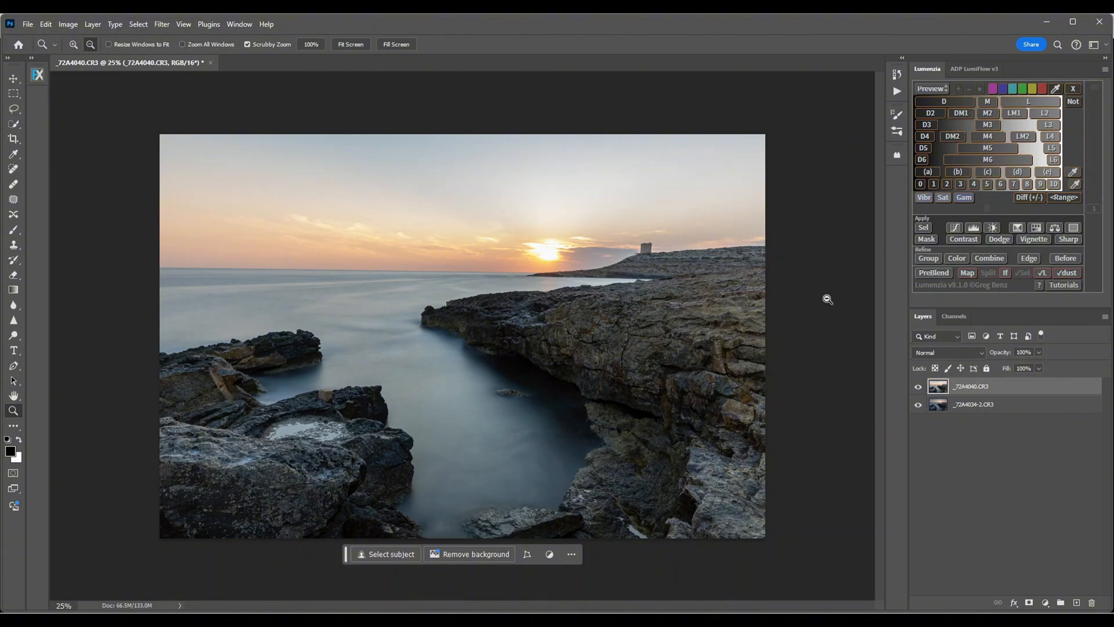
Check the sky beneath by toggling layer _72A4040.CR3, and add a white layer mask to that layer.
{"action": "left_click", "coordinate": [919, 387]}
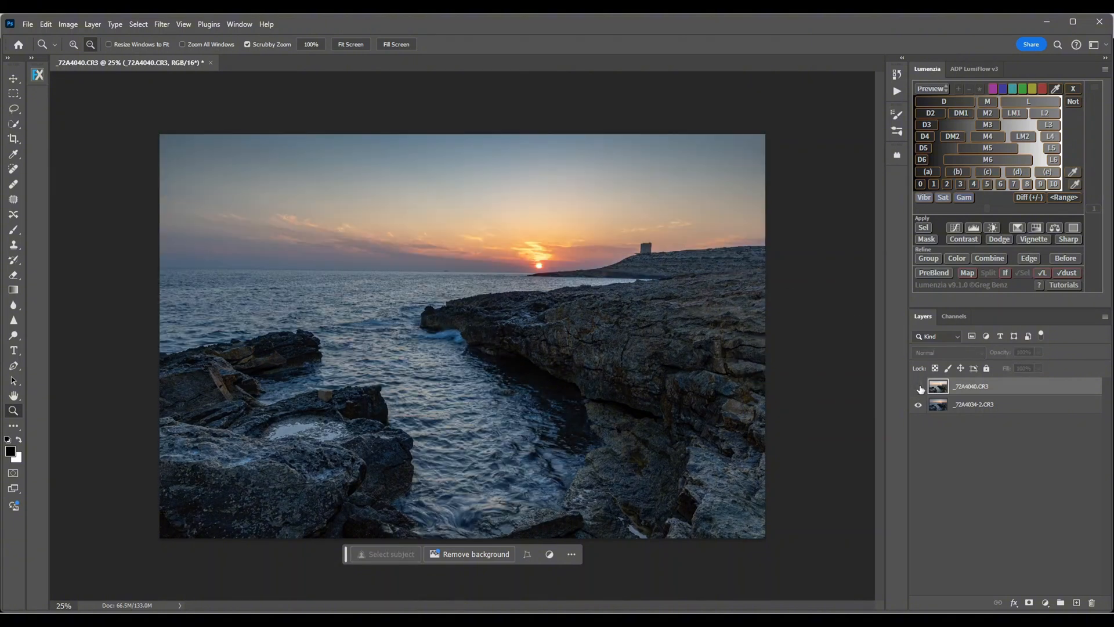
{"action": "left_click", "coordinate": [919, 388]}
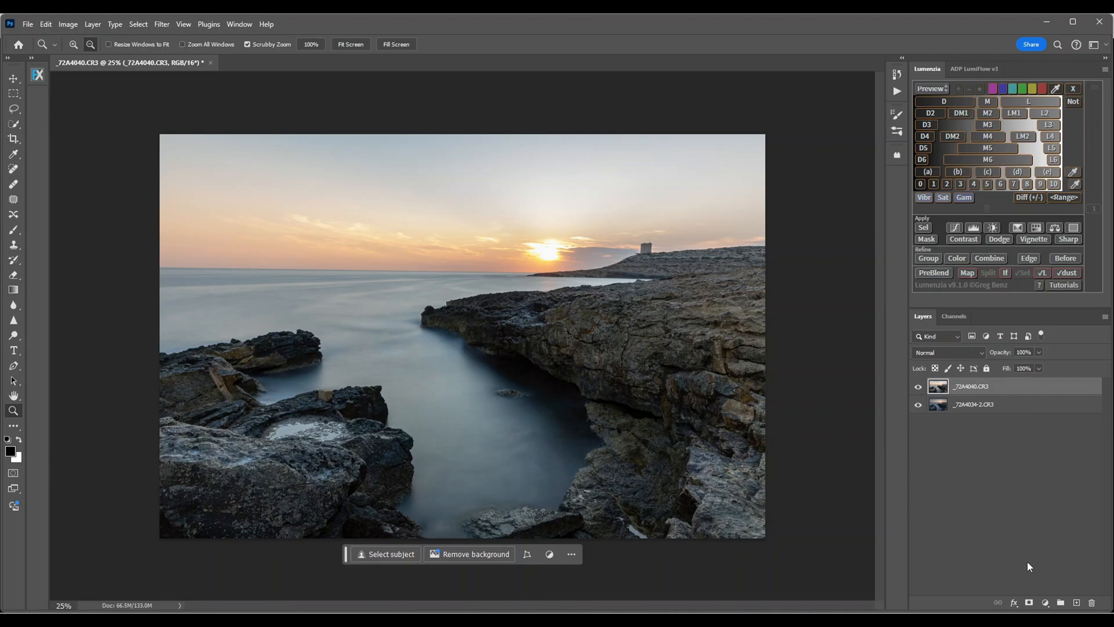
{"action": "left_click_drag", "start_coordinate": [1037, 601], "coordinate": [1004, 606]}
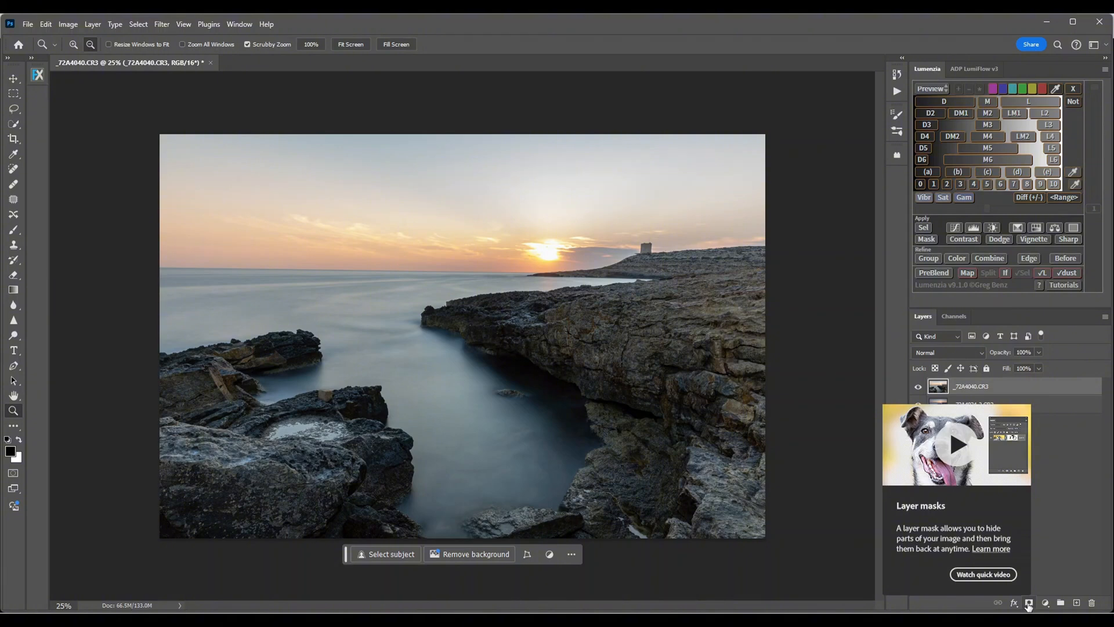
{"action": "left_click", "coordinate": [1029, 604]}
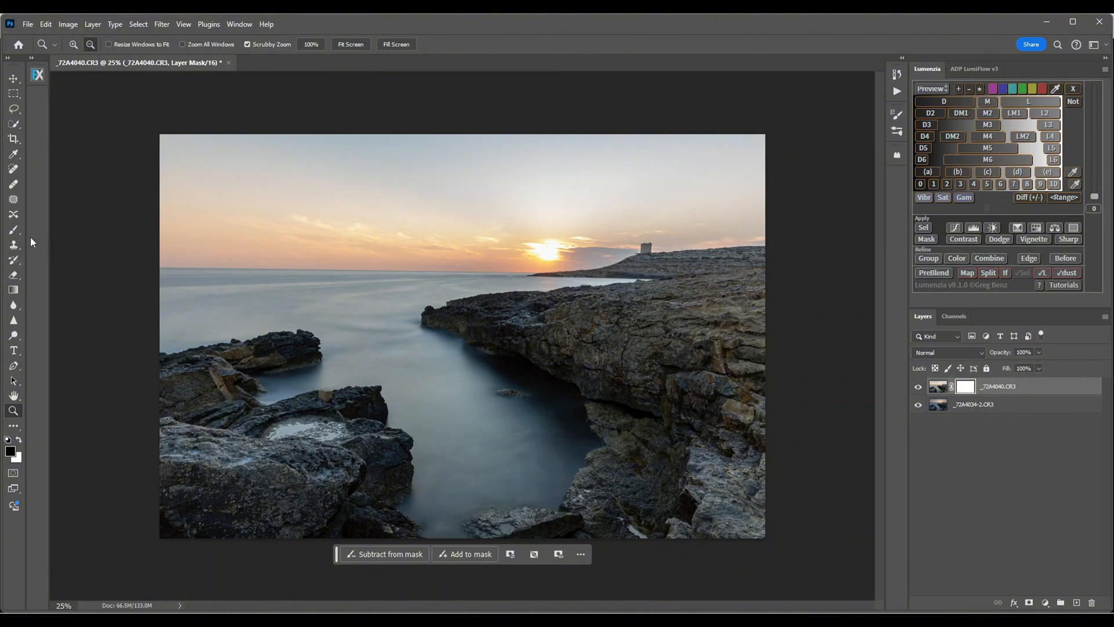
Activate the Brush tool and set the brush size to 700 px for painting on the layer mask.
{"action": "left_click", "coordinate": [15, 230]}
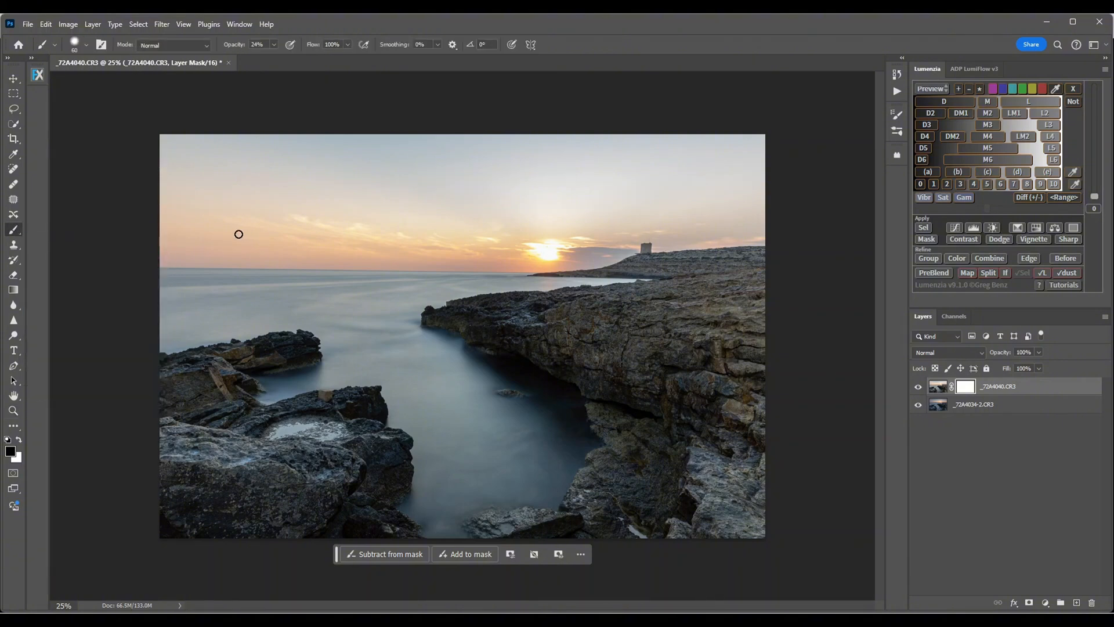
{"action": "key", "text": "bracketright"}
{"action": "key", "text": "bracketright"}
{"action": "key", "text": "bracketright"}
{"action": "key", "text": "bracketright"}
{"action": "key", "text": "bracketright"}
{"action": "key", "text": "bracketright"}
{"action": "key", "text": "bracketright"}
{"action": "key", "text": "bracketright"}
{"action": "key", "text": "bracketright"}
{"action": "key", "text": "bracketright"}
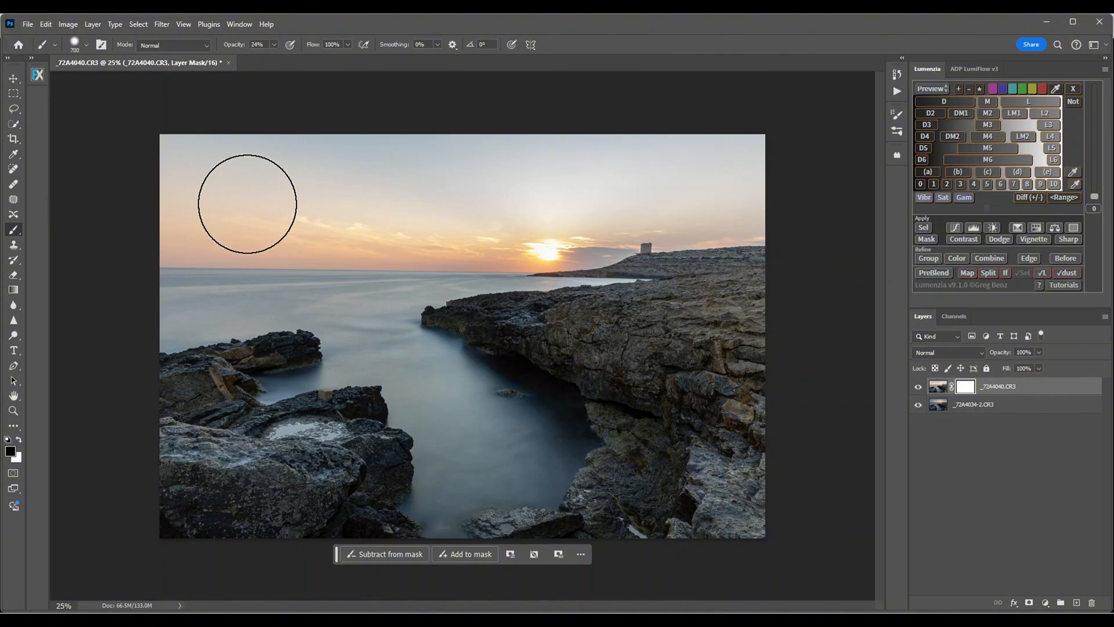
{"action": "key", "text": "bracketleft"}
{"action": "key", "text": "bracketleft"}
{"action": "key", "text": "bracketleft"}
{"action": "key", "text": "bracketleft"}
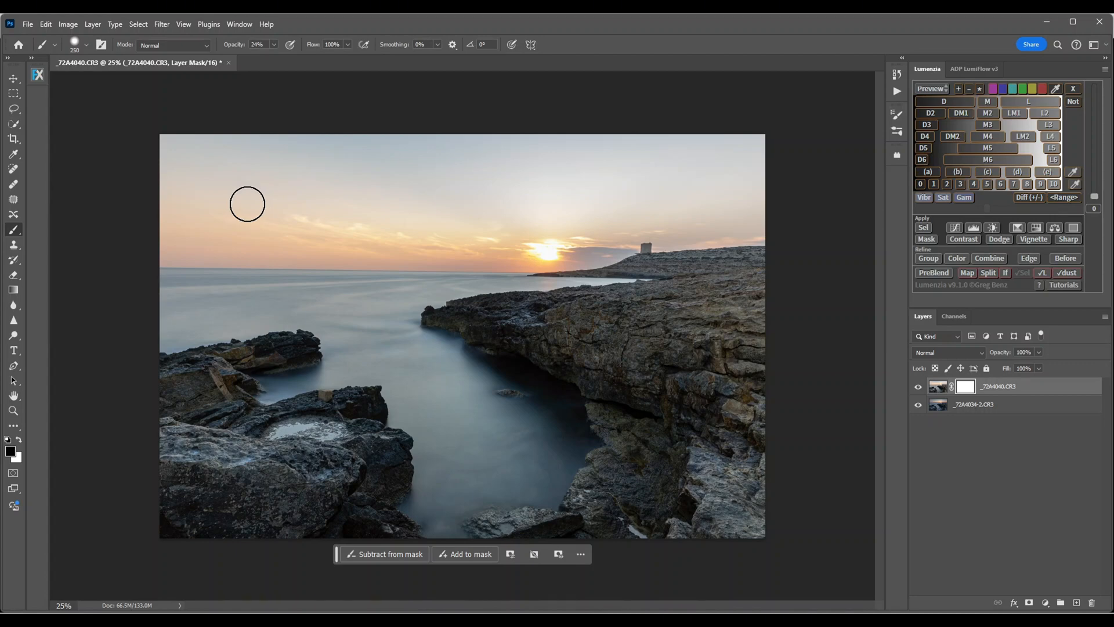
{"action": "key", "text": "bracketright"}
{"action": "key", "text": "bracketright"}
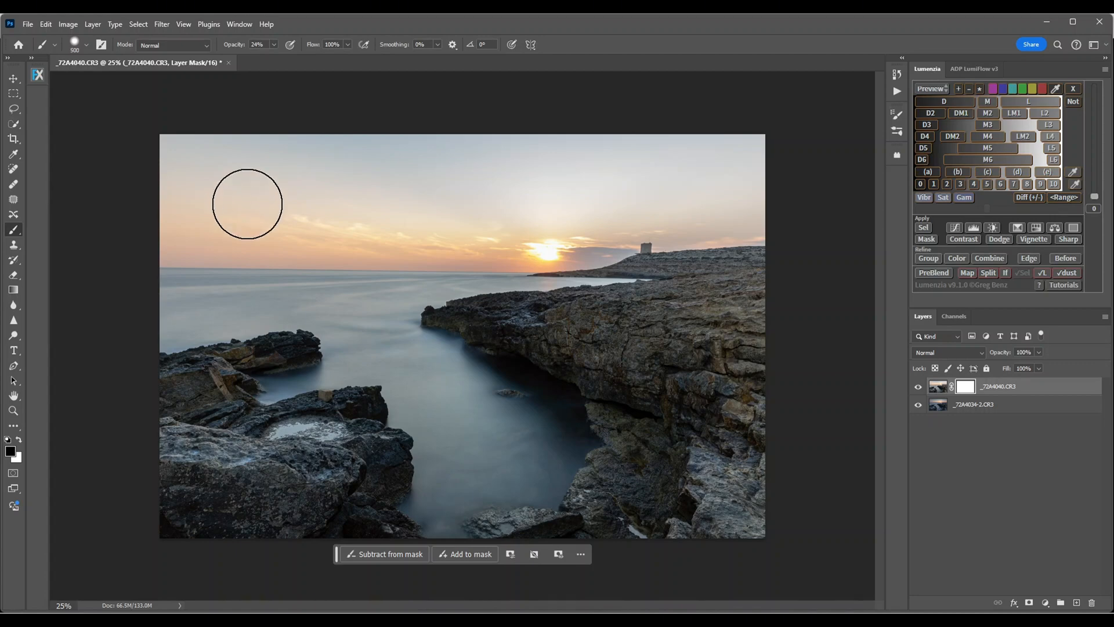
{"action": "key", "text": "bracketright"}
{"action": "key", "text": "bracketright"}
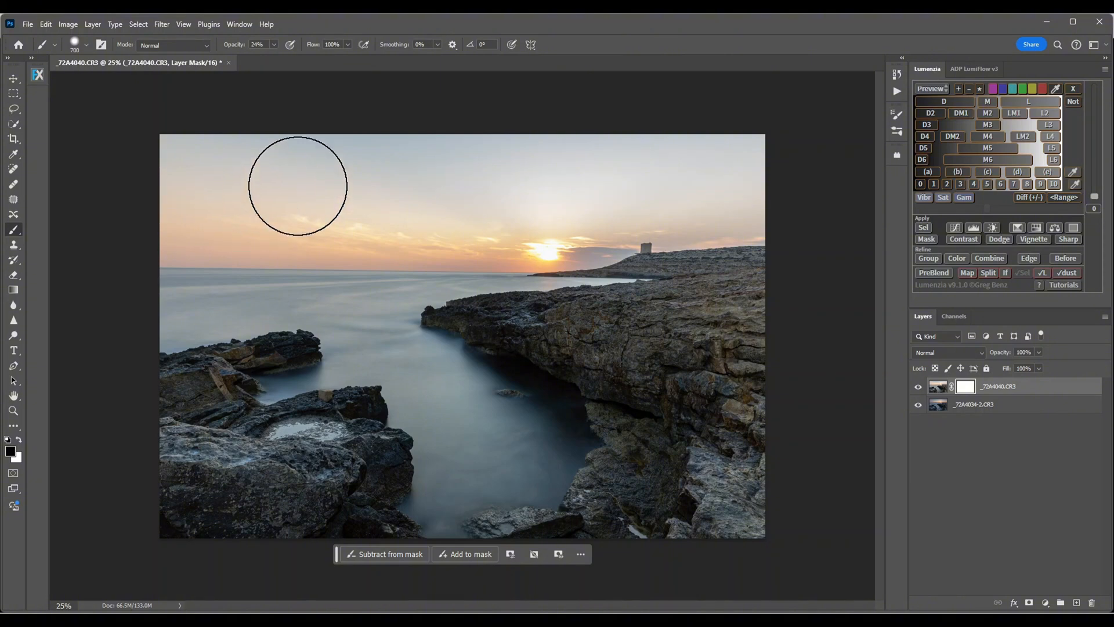
Set the brush opacity to 100% and paint black on the mask across the whole sky down to the horizon.
{"action": "left_click", "coordinate": [274, 44]}
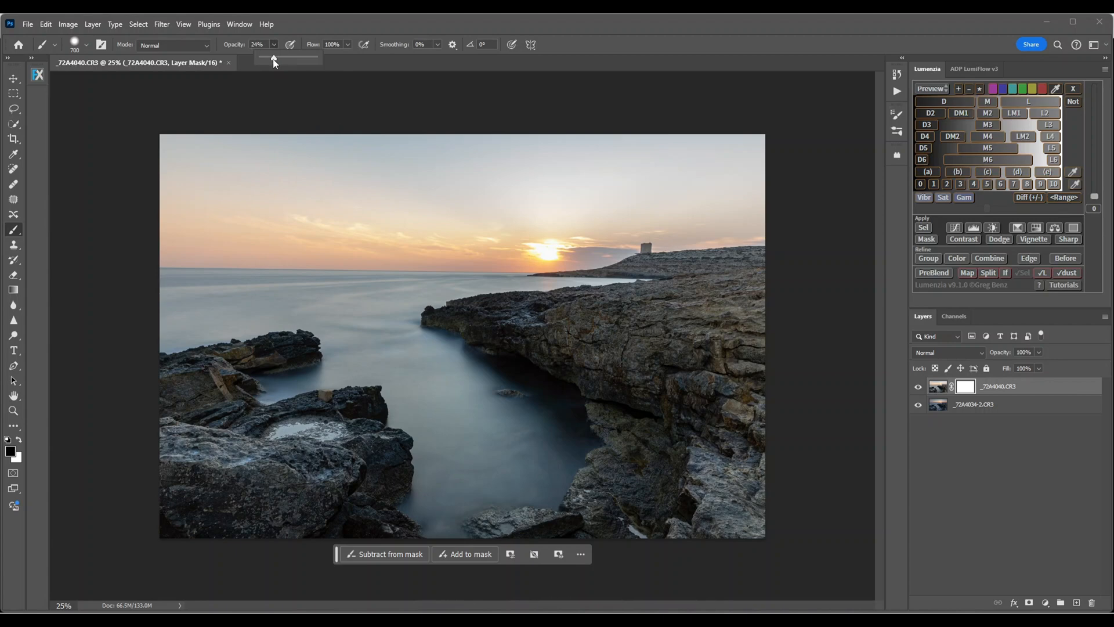
{"action": "left_click_drag", "start_coordinate": [288, 62], "coordinate": [322, 60]}
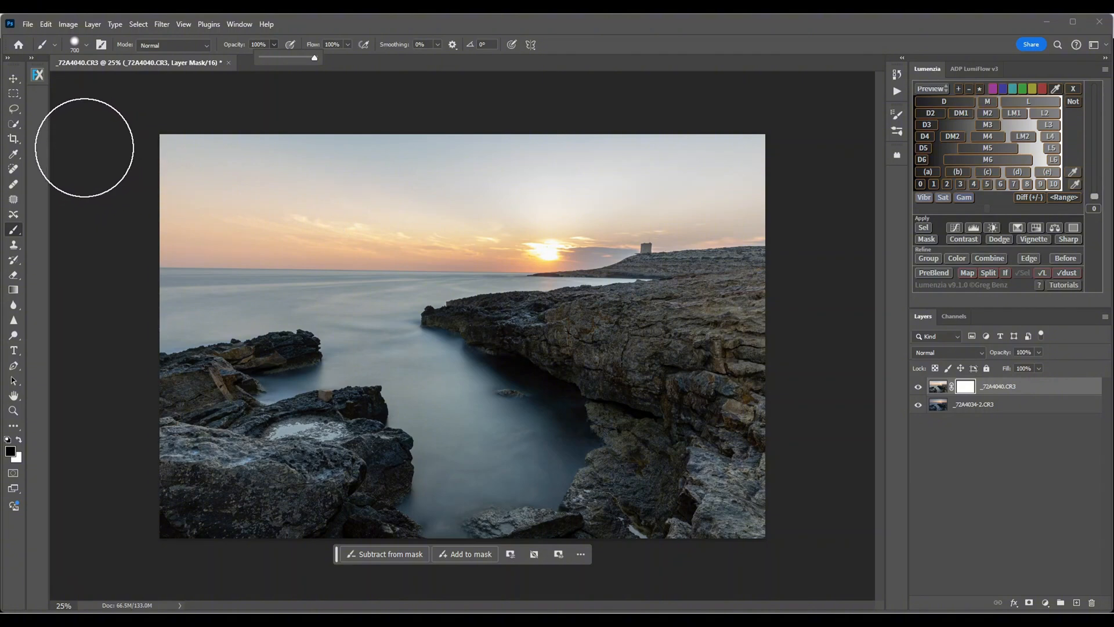
{"action": "mouse_move", "coordinate": [87, 145]}
{"action": "left_mouse_down"}
{"action": "mouse_move", "coordinate": [625, 149]}
{"action": "mouse_move", "coordinate": [792, 166]}
{"action": "mouse_move", "coordinate": [416, 189]}
{"action": "mouse_move", "coordinate": [85, 188]}
{"action": "mouse_move", "coordinate": [147, 209]}
{"action": "mouse_move", "coordinate": [391, 199]}
{"action": "mouse_move", "coordinate": [506, 209]}
{"action": "mouse_move", "coordinate": [727, 180]}
{"action": "mouse_move", "coordinate": [777, 177]}
{"action": "mouse_move", "coordinate": [787, 188]}
{"action": "left_mouse_up"}
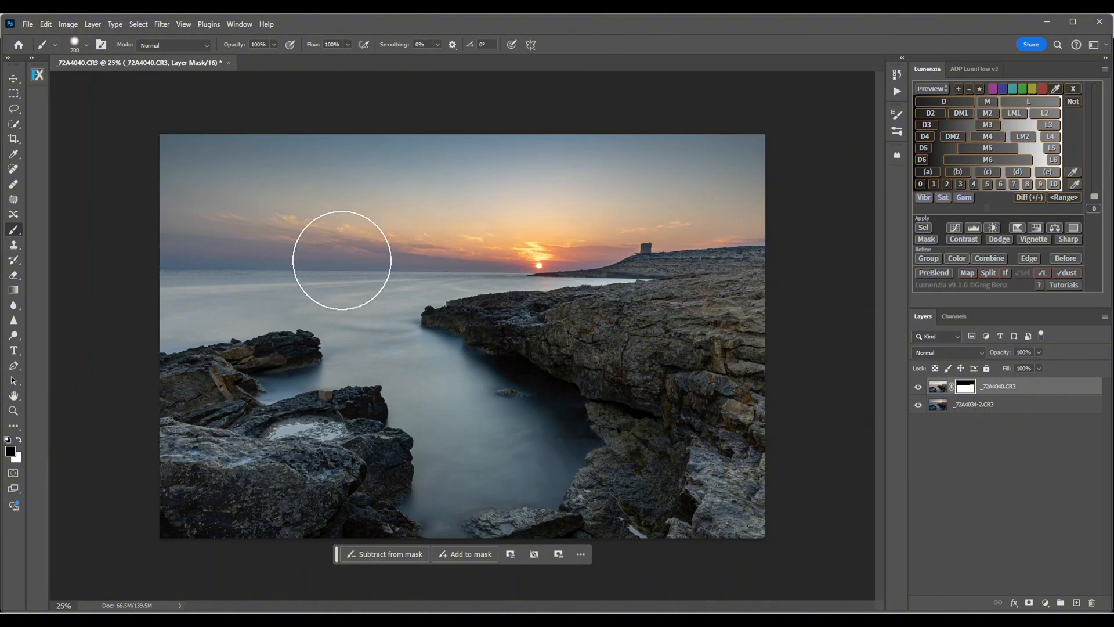
Paint black past the horizon onto the sea, and restore the smooth water on the mask with a smaller white brush.
{"action": "left_click_drag", "start_coordinate": [310, 240], "coordinate": [249, 249]}
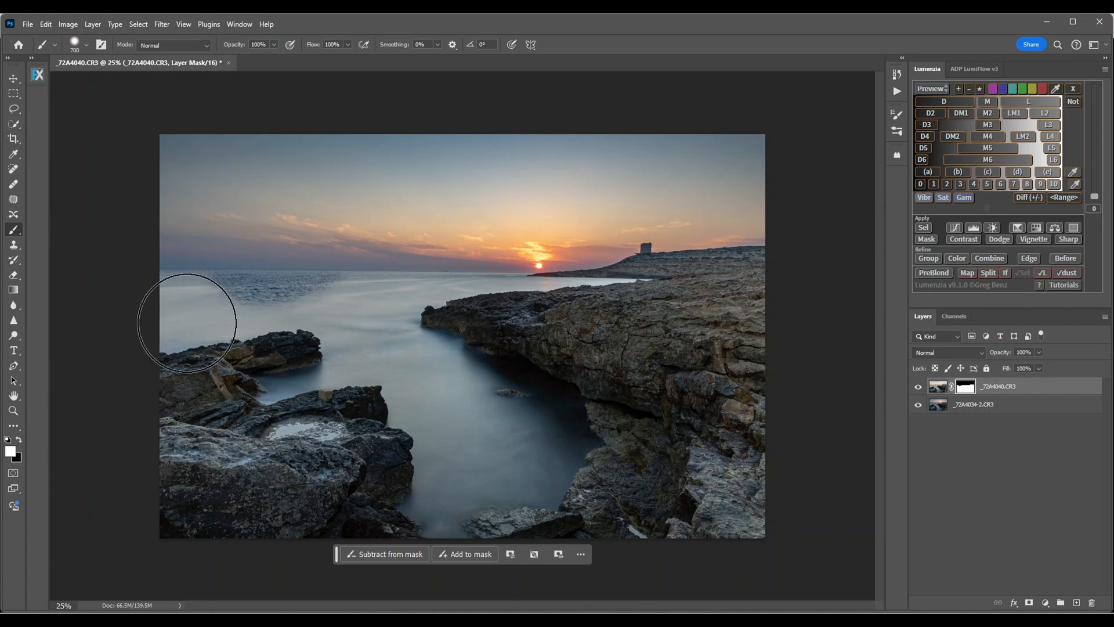
{"action": "key", "text": "bracketleft"}
{"action": "key", "text": "bracketleft"}
{"action": "key", "text": "bracketleft"}
{"action": "key", "text": "bracketleft"}
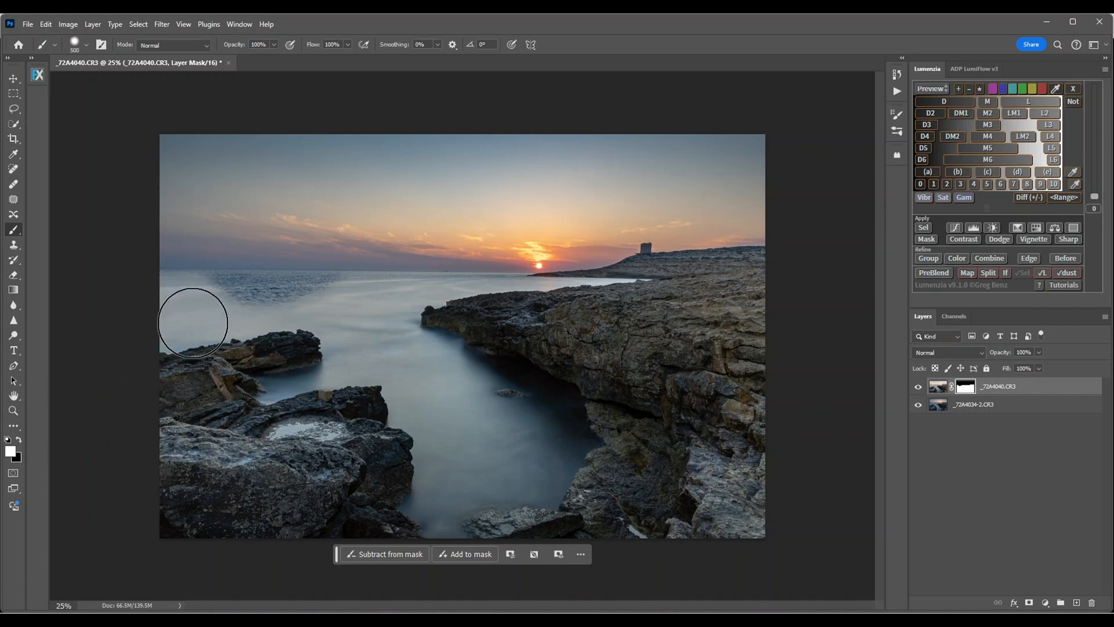
{"action": "mouse_move", "coordinate": [207, 307]}
{"action": "left_mouse_down"}
{"action": "mouse_move", "coordinate": [358, 295]}
{"action": "mouse_move", "coordinate": [153, 293]}
{"action": "mouse_move", "coordinate": [198, 294]}
{"action": "left_mouse_up"}
{"action": "left_click_drag", "start_coordinate": [286, 296], "coordinate": [347, 297]}
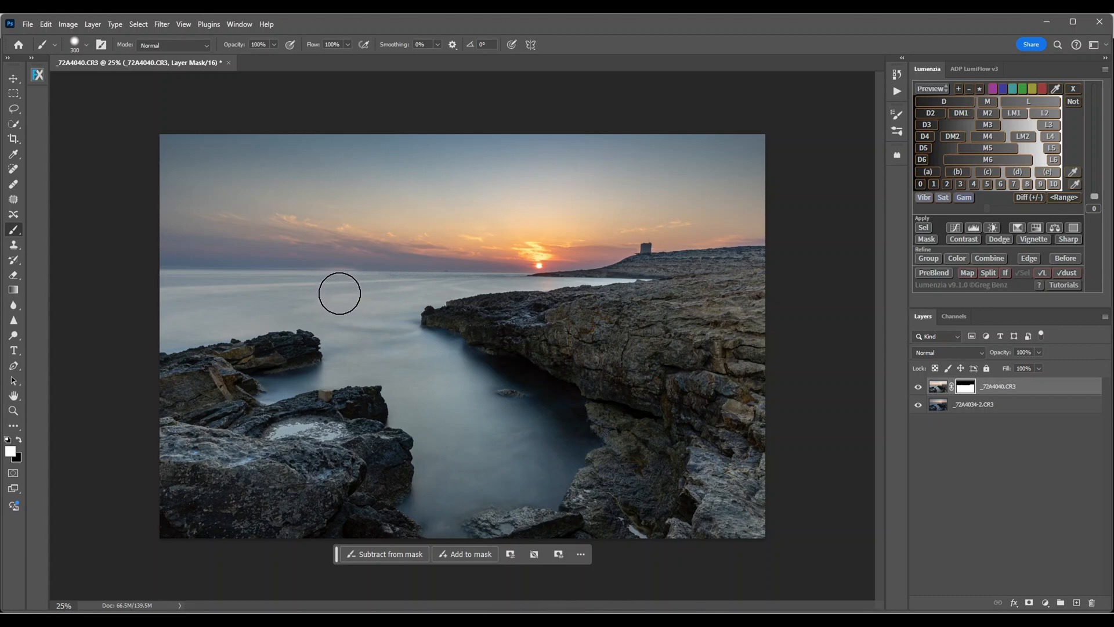
{"action": "left_click", "coordinate": [19, 440]}
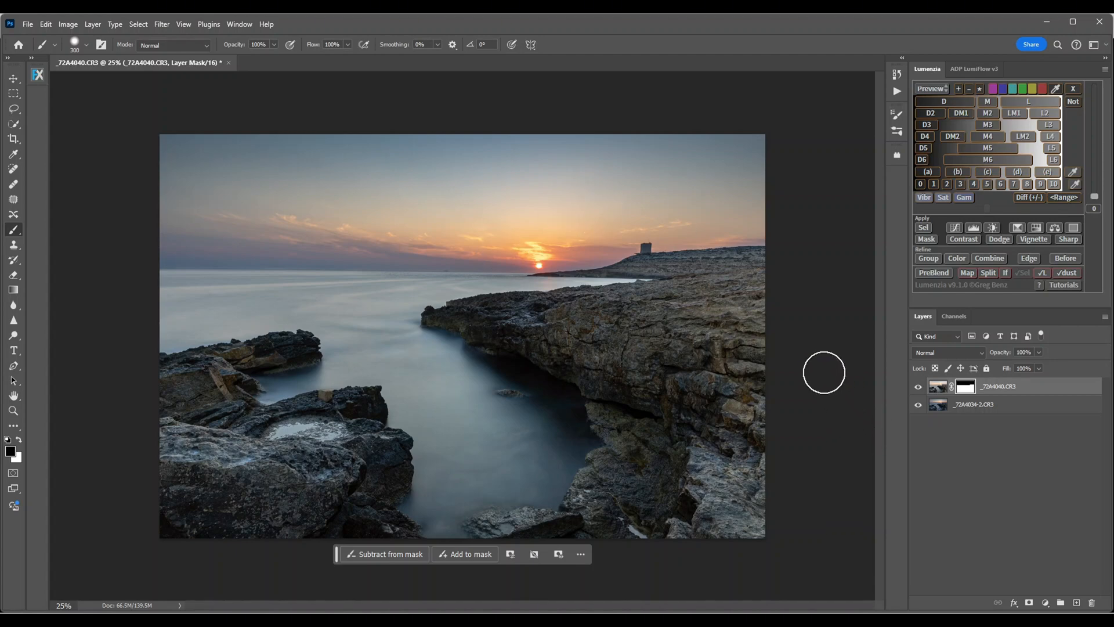
Flatten the masked blend of the two exposures into a single background layer.
{"action": "left_click", "coordinate": [1105, 317]}
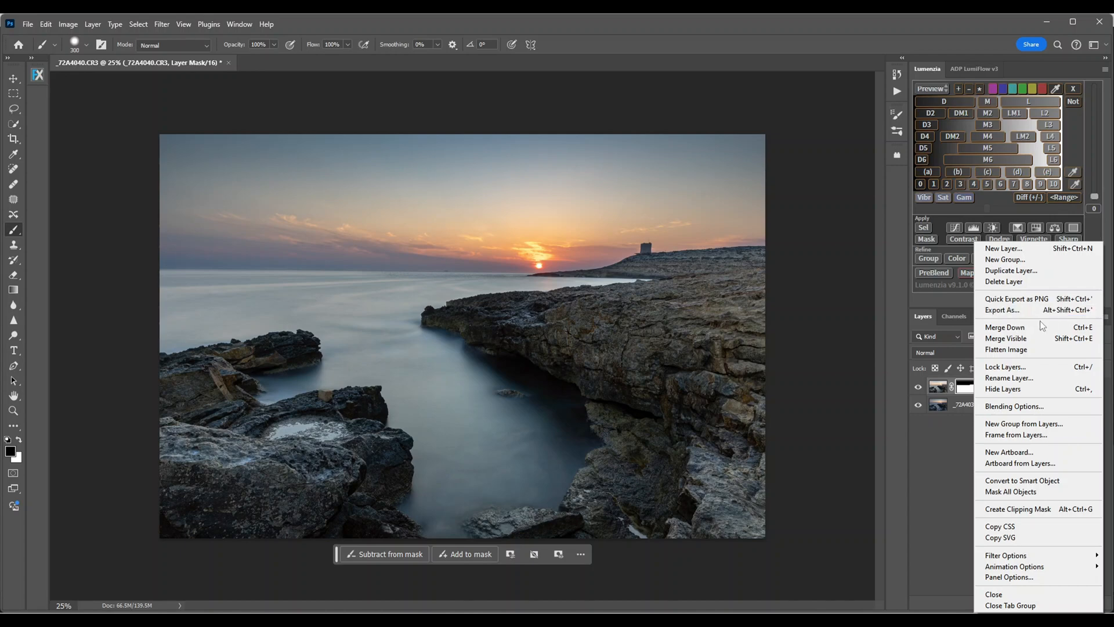
{"action": "left_click", "coordinate": [996, 351]}
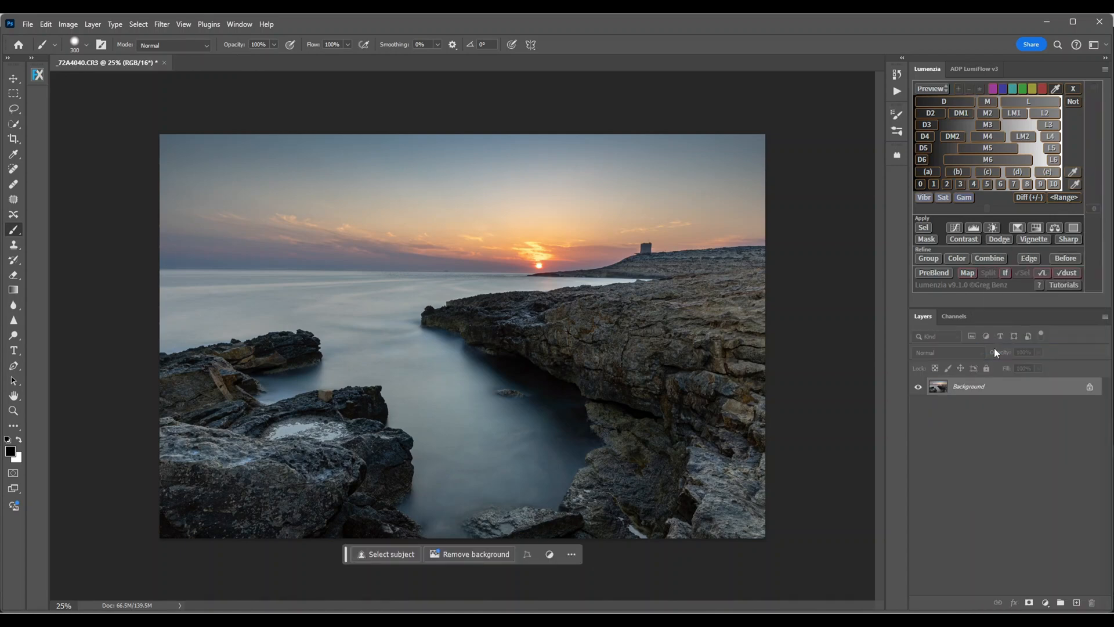